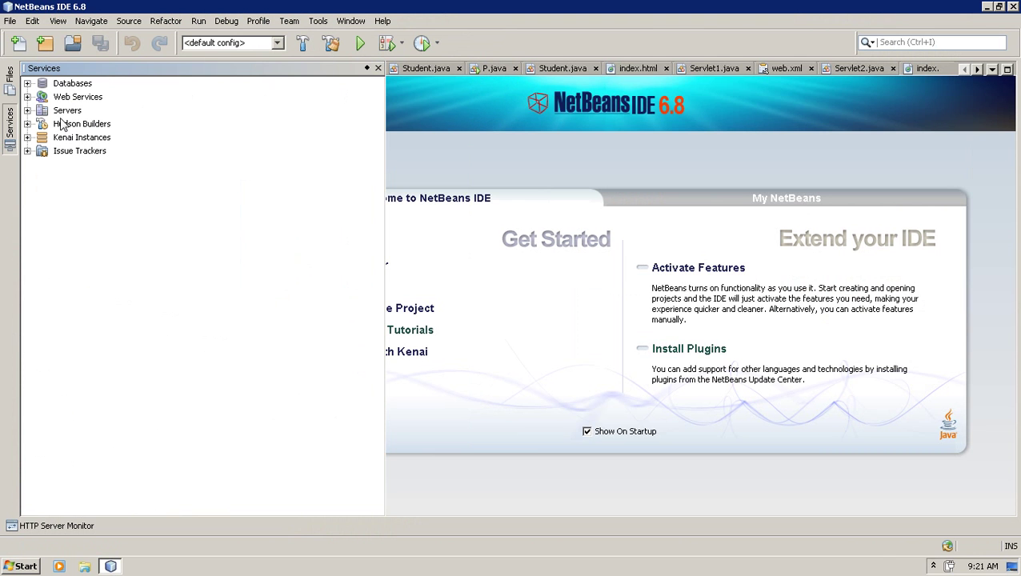
- Remove the registered Tomcat 6.0 server from Servers and confirm the removal
{"action": "left_click", "coordinate": [27, 110]}
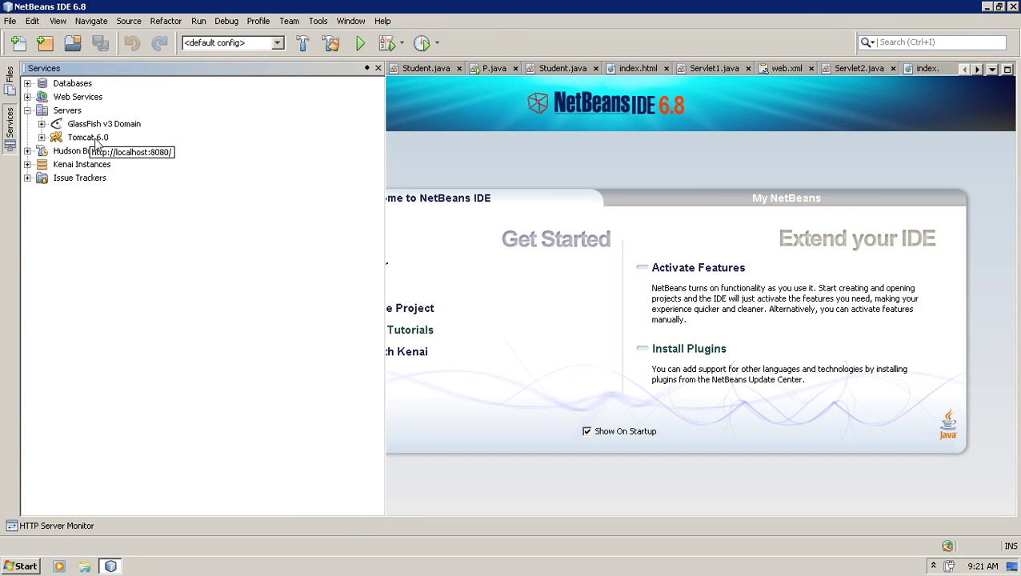
{"action": "left_click", "coordinate": [96, 140]}
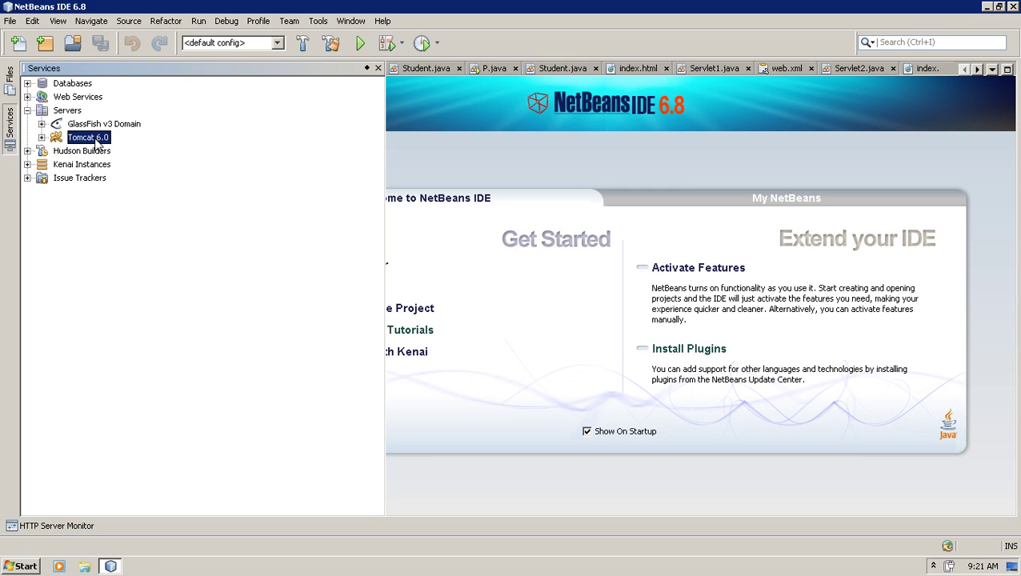
{"action": "right_click", "coordinate": [96, 142]}
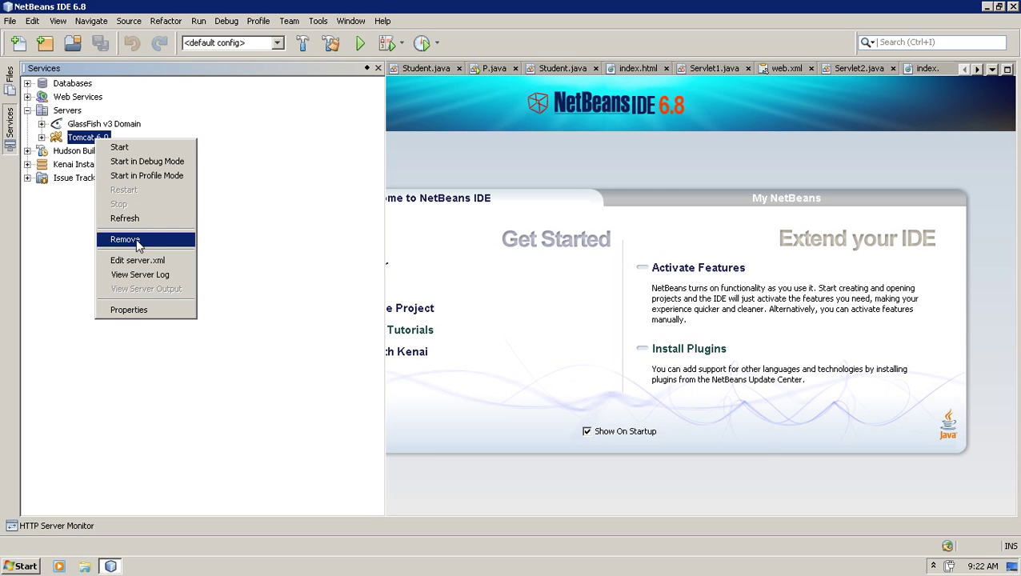
{"action": "left_click", "coordinate": [125, 239]}
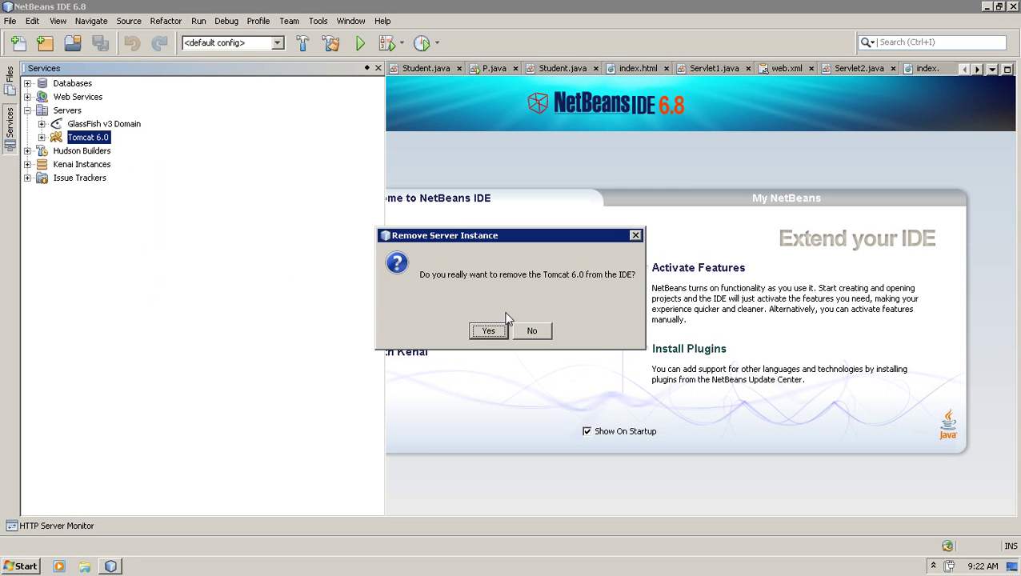
{"action": "left_click", "coordinate": [488, 330]}
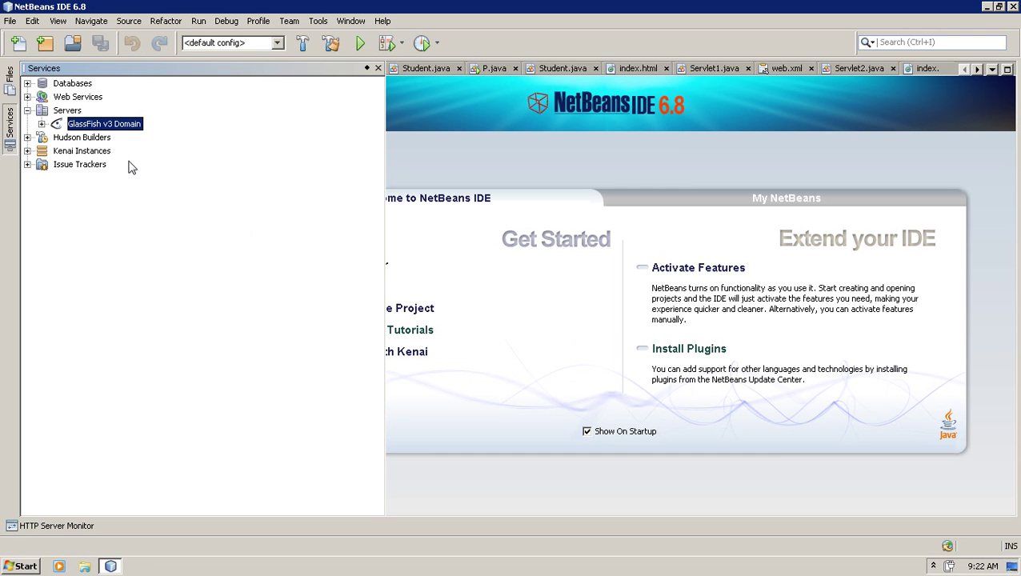
- Start the Add Server wizard on Servers, choose Tomcat 6.0 and advance to Installation and Login Details
{"action": "left_click", "coordinate": [57, 113]}
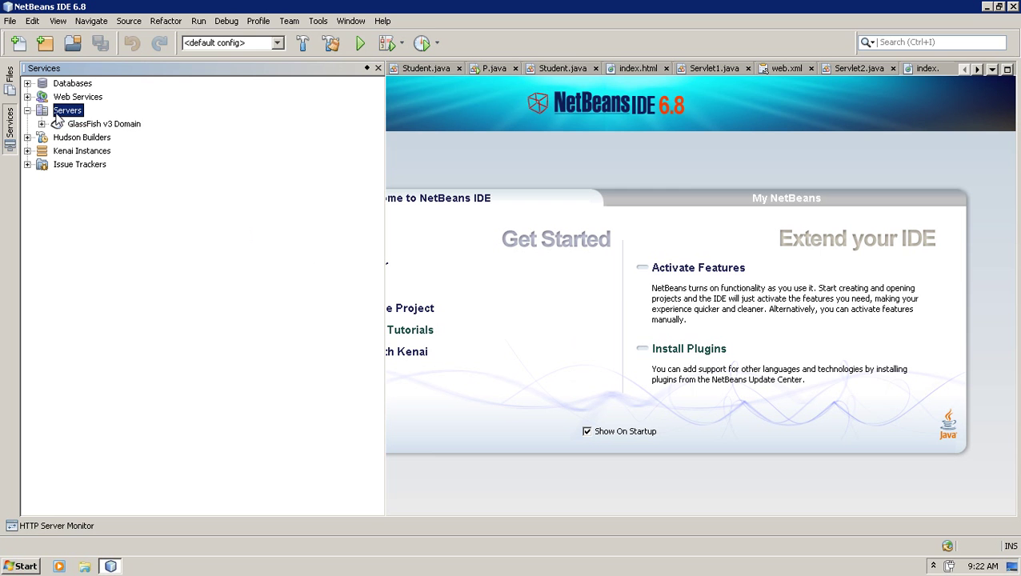
{"action": "right_click", "coordinate": [57, 116]}
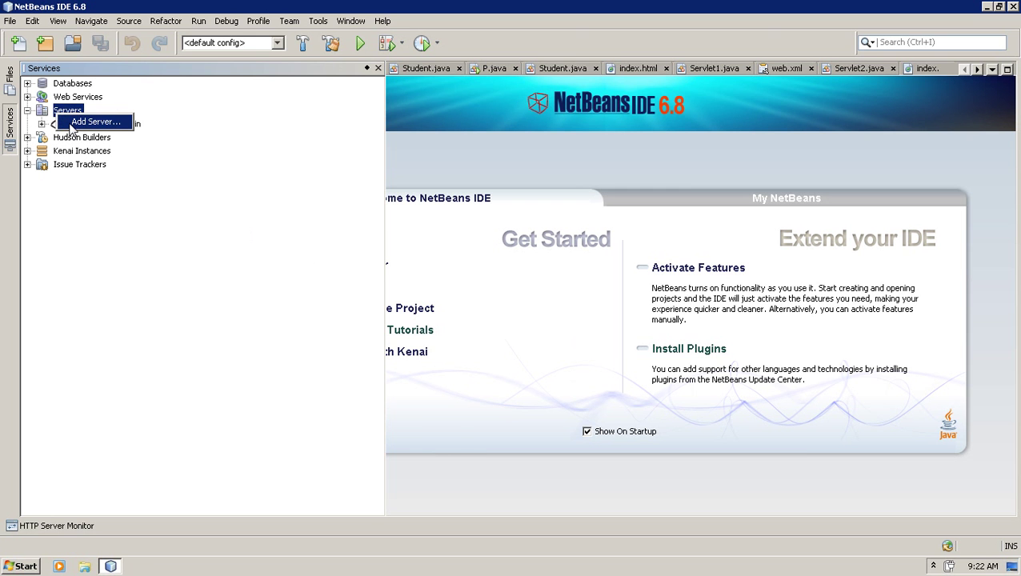
{"action": "left_click", "coordinate": [80, 121]}
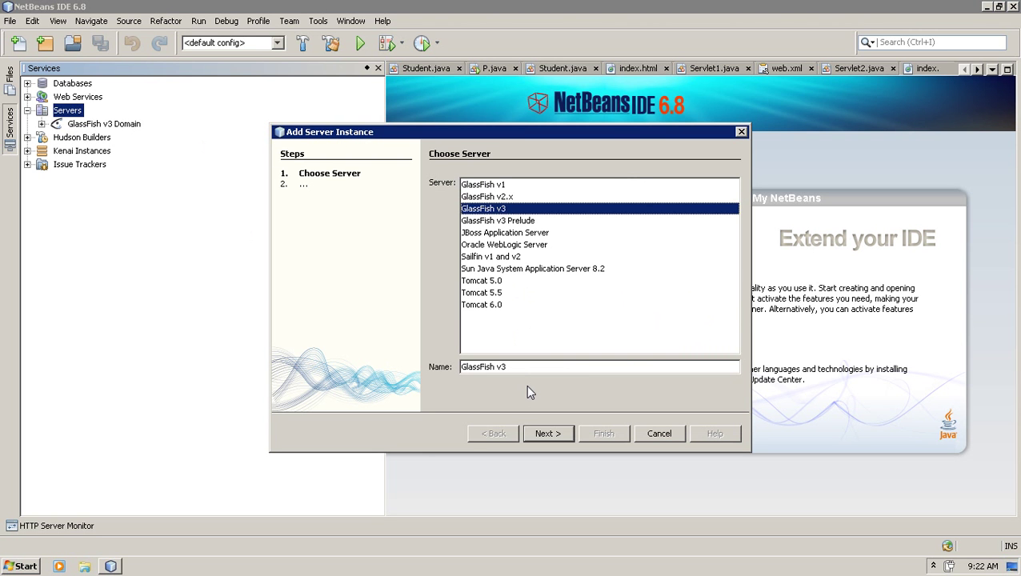
{"action": "left_click", "coordinate": [485, 307]}
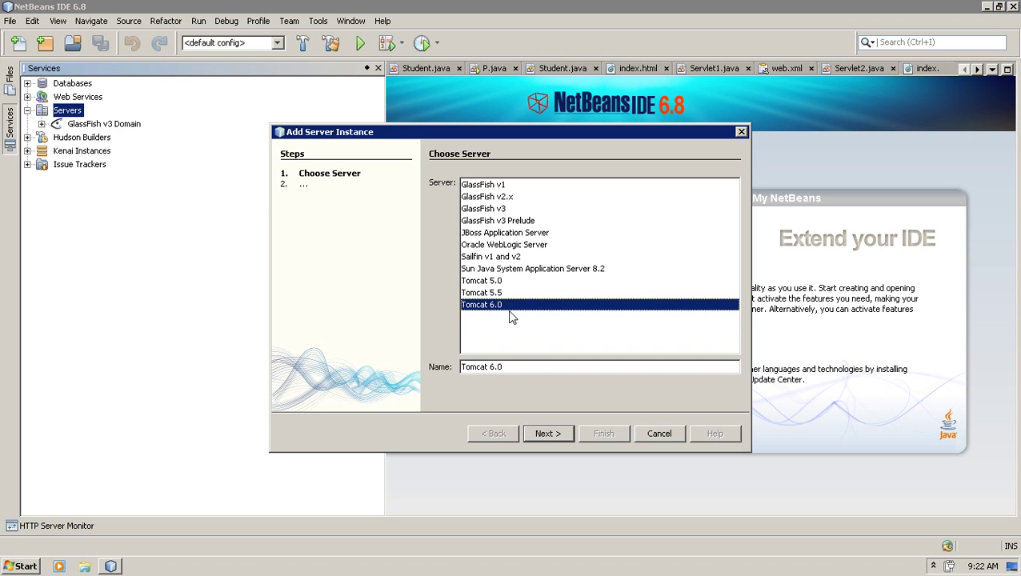
{"action": "left_click", "coordinate": [547, 433]}
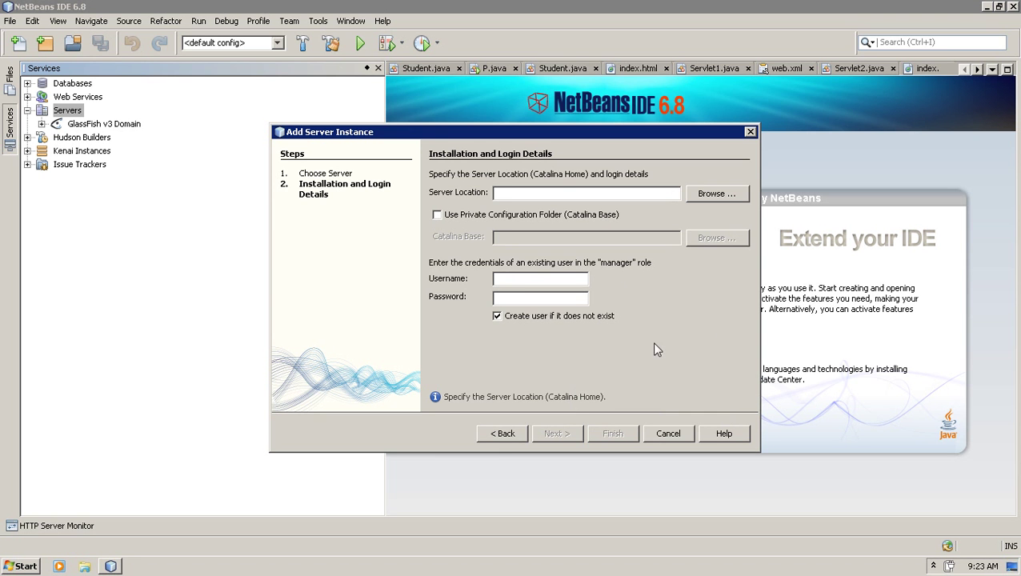
- Set Server Location to D:\apache-tomcat-6.0.29, then cancel the Add Server wizard
{"action": "left_click", "coordinate": [725, 199]}
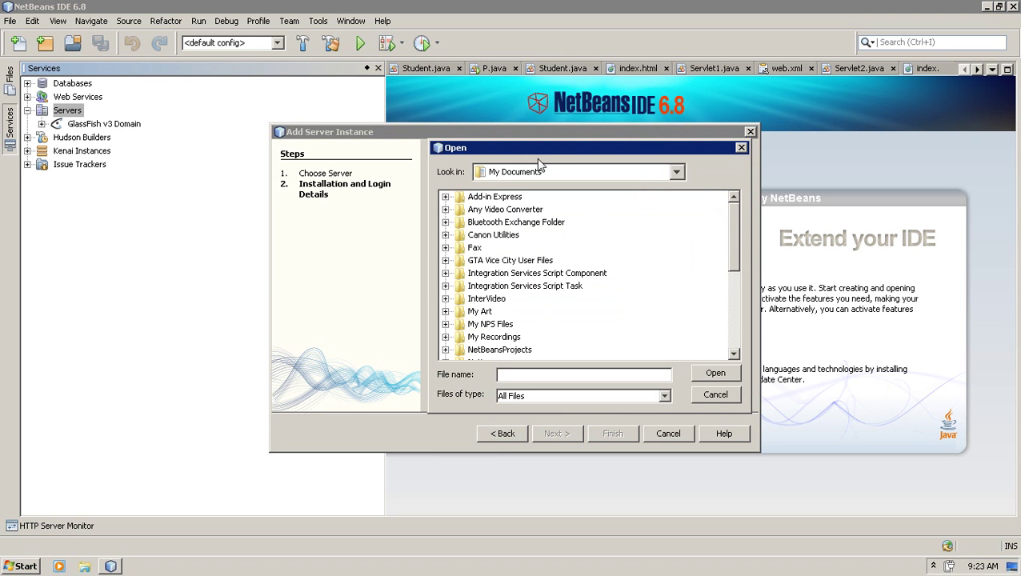
{"action": "left_click", "coordinate": [676, 171]}
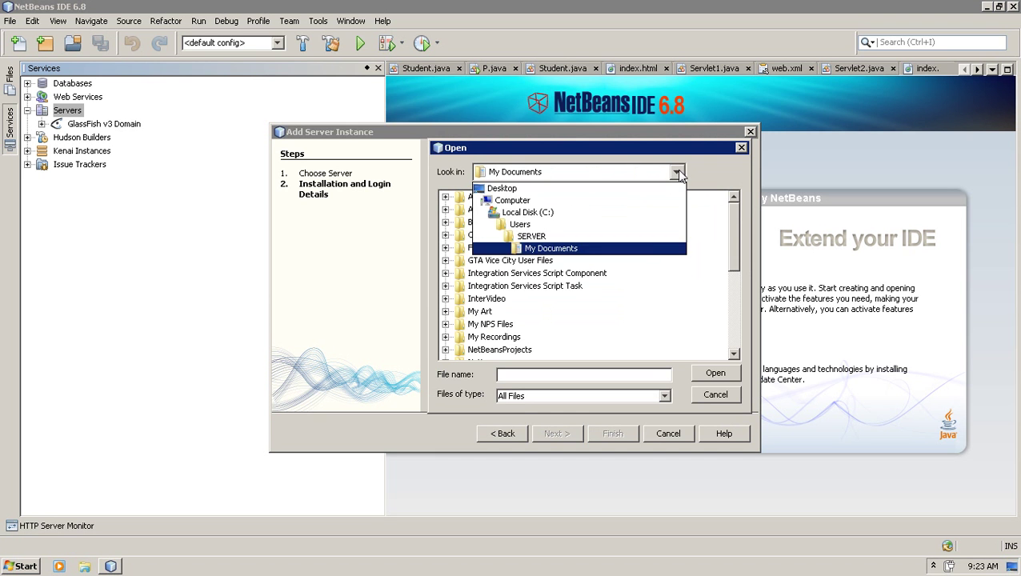
{"action": "left_click", "coordinate": [570, 201]}
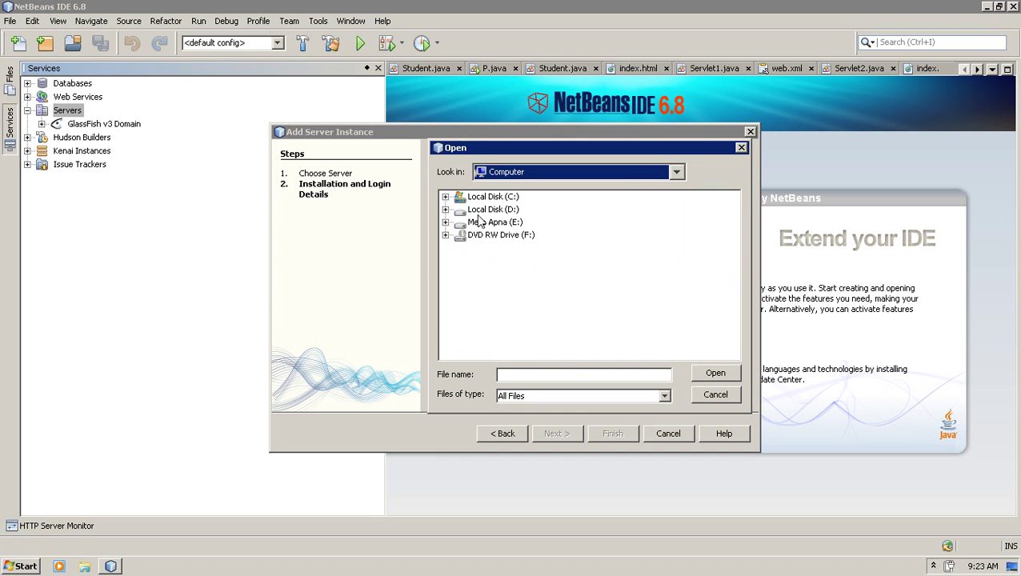
{"action": "left_click", "coordinate": [445, 209]}
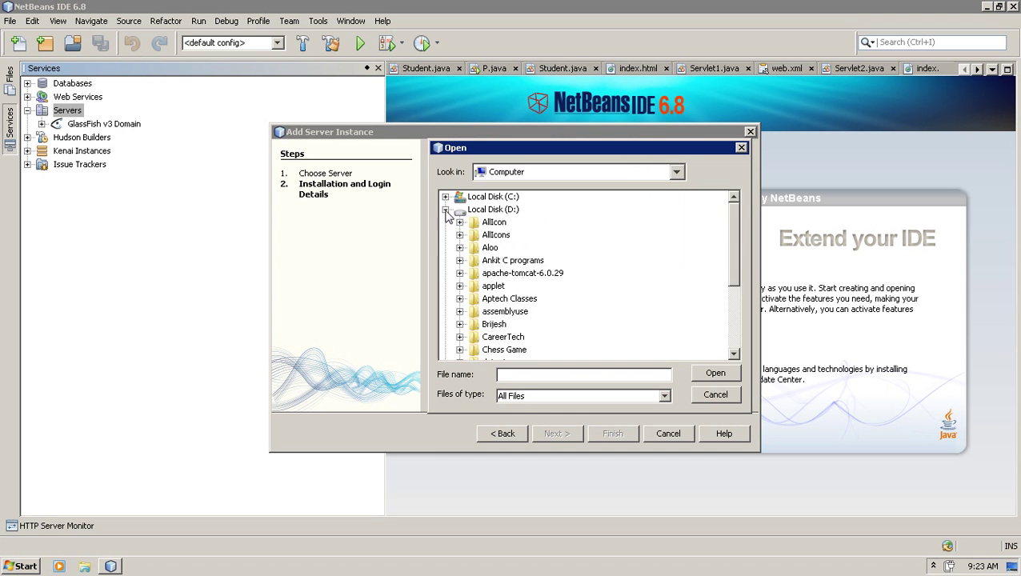
{"action": "left_click", "coordinate": [459, 273]}
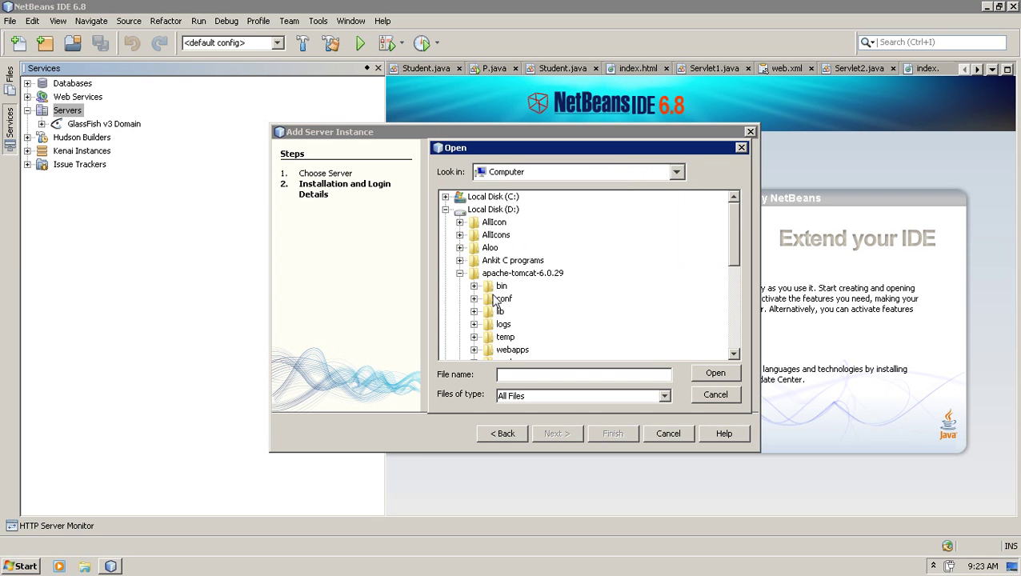
{"action": "left_click", "coordinate": [514, 276]}
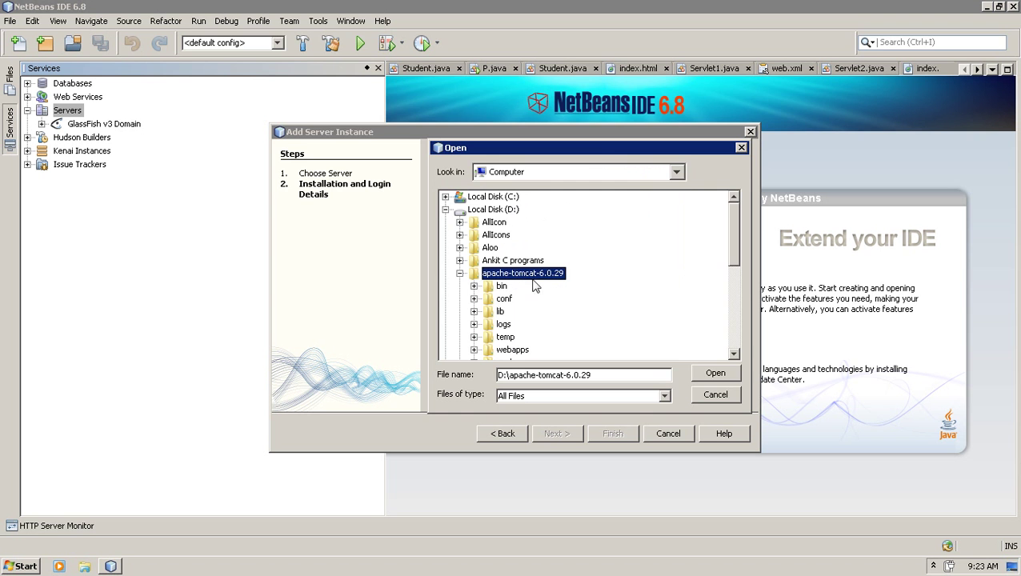
{"action": "left_click", "coordinate": [713, 376]}
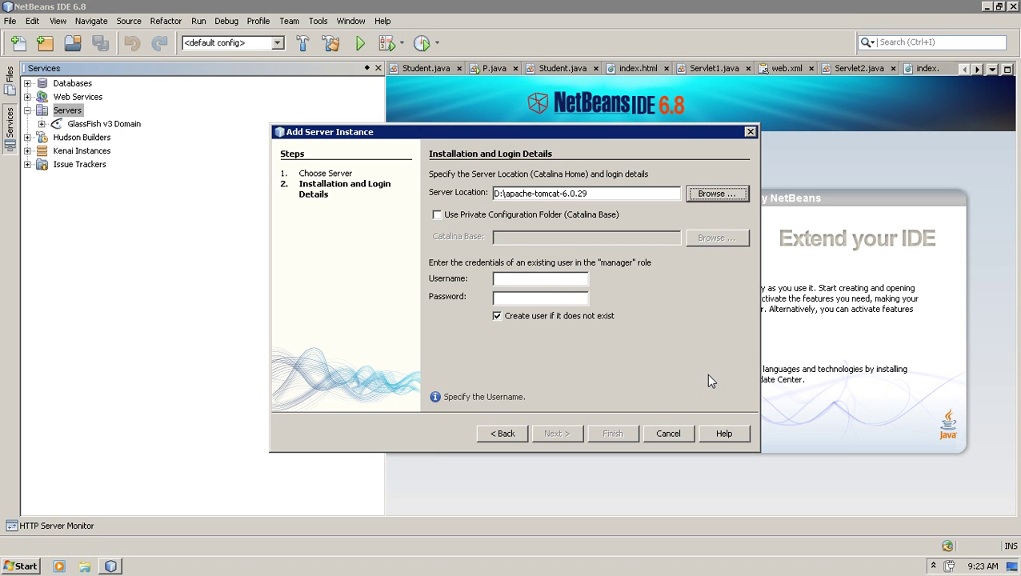
{"action": "left_click", "coordinate": [562, 278]}
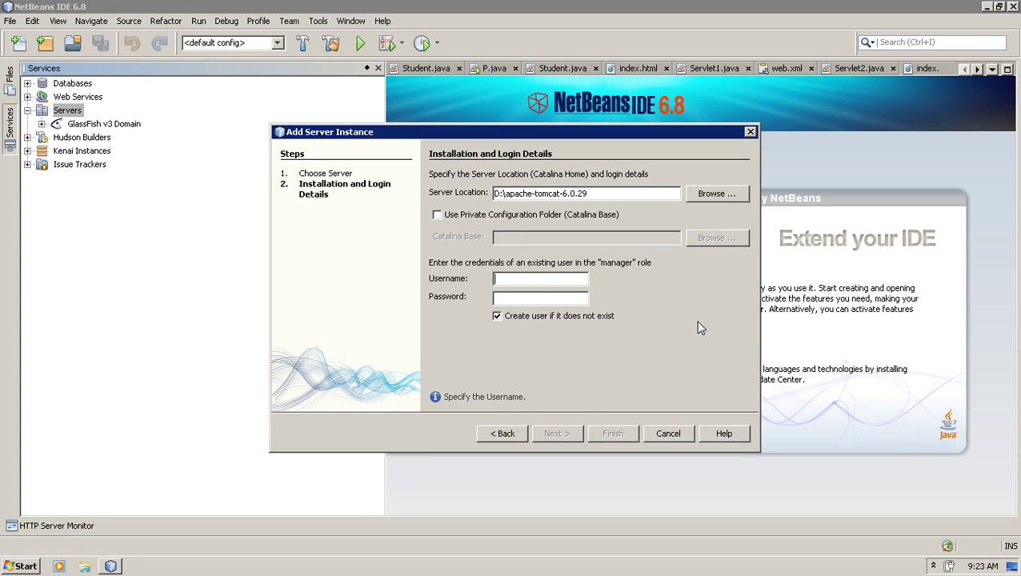
{"action": "left_click", "coordinate": [668, 439]}
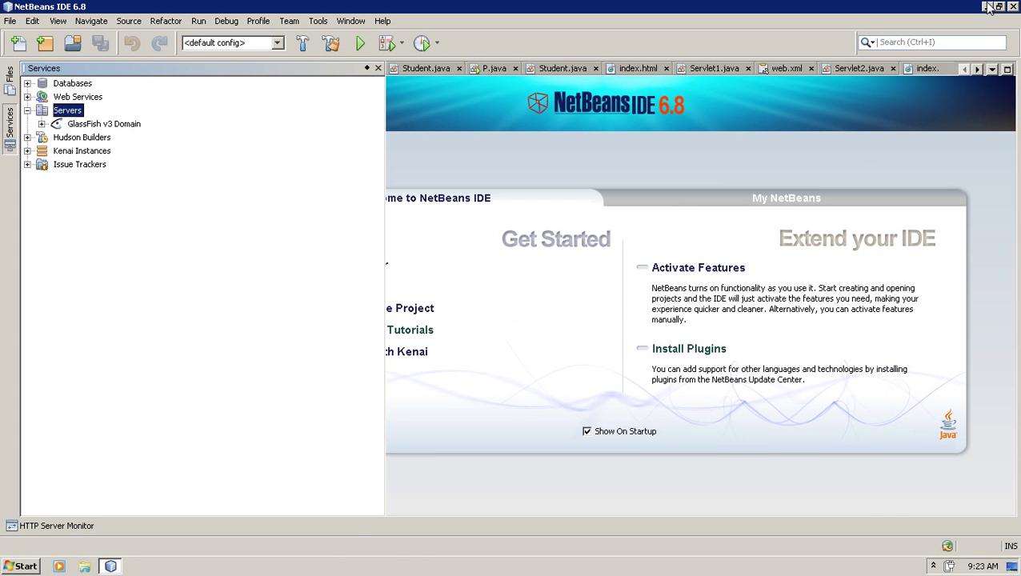
- Browse Explorer to D:\apache-tomcat-6.0.29\conf and open tomcat-users.xml with WordPad
{"action": "left_click", "coordinate": [986, 7]}
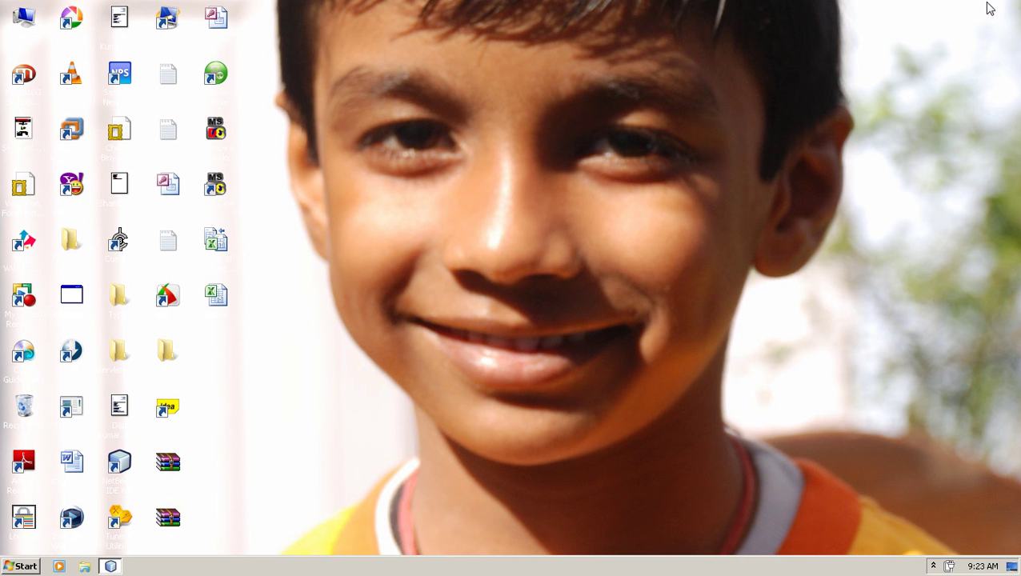
{"action": "double_click", "coordinate": [24, 23]}
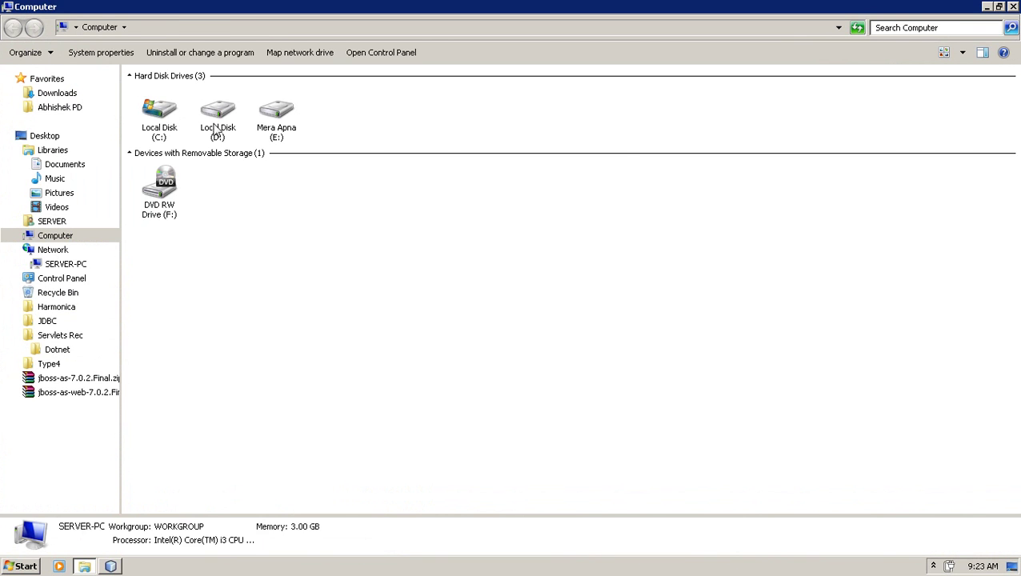
{"action": "double_click", "coordinate": [216, 126]}
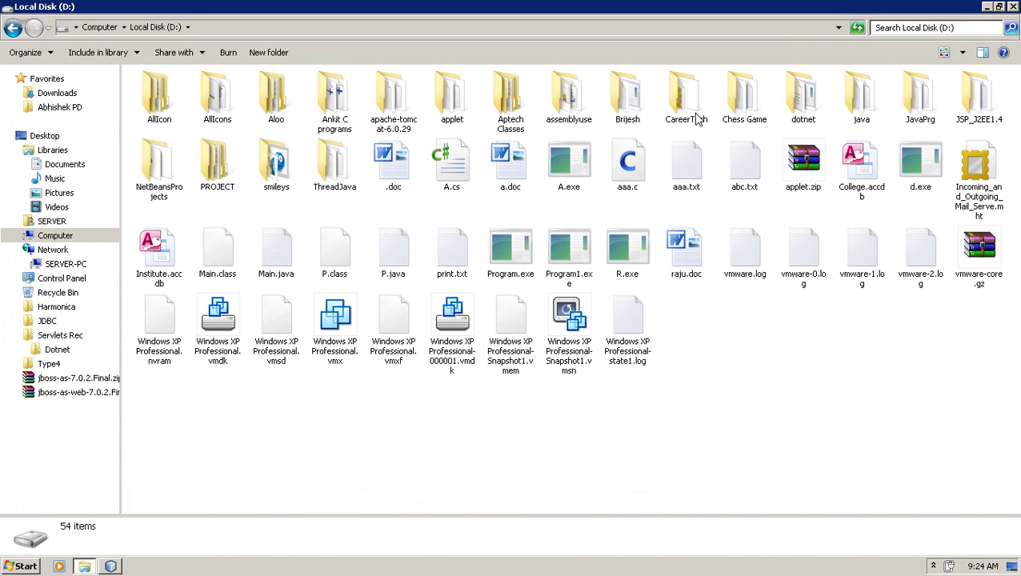
{"action": "double_click", "coordinate": [400, 96]}
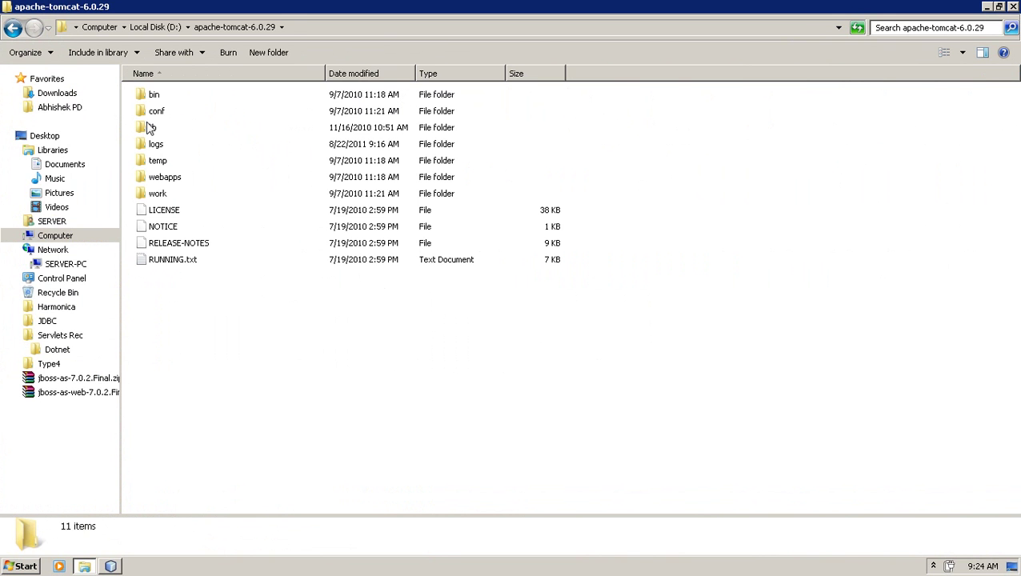
{"action": "double_click", "coordinate": [152, 111]}
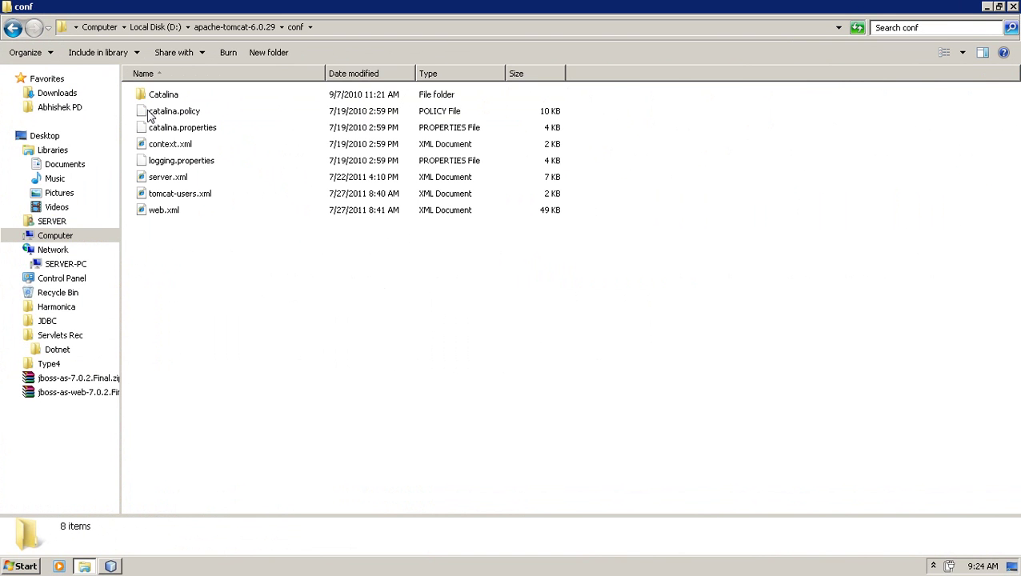
{"action": "left_click", "coordinate": [170, 198]}
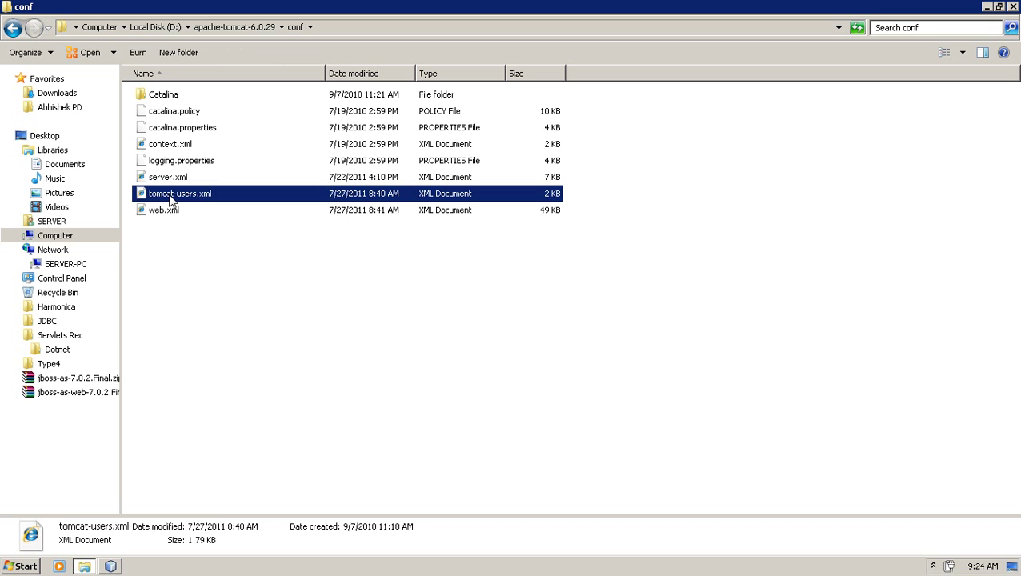
{"action": "right_click", "coordinate": [171, 200]}
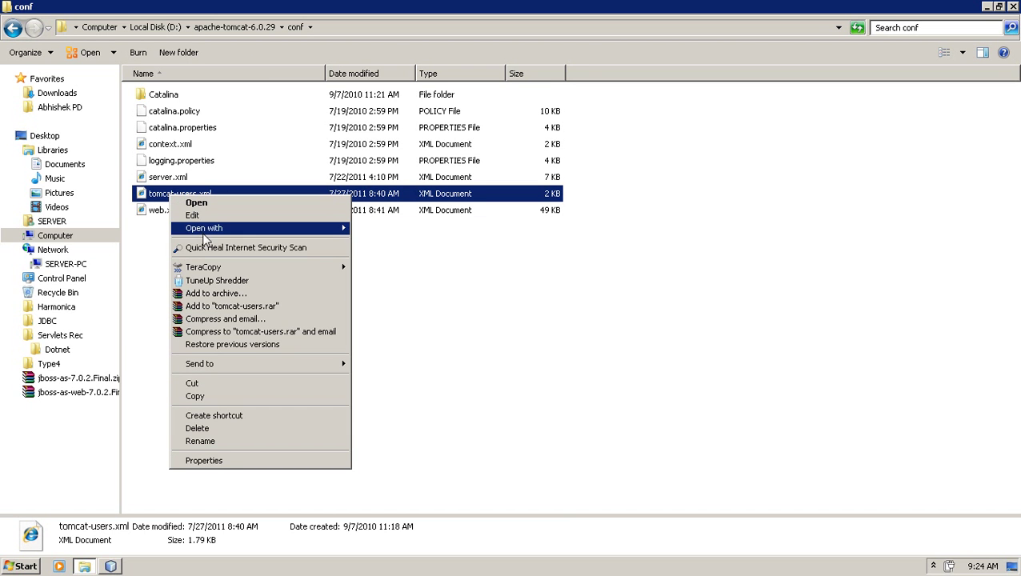
{"action": "mouse_move", "coordinate": [255, 228]}
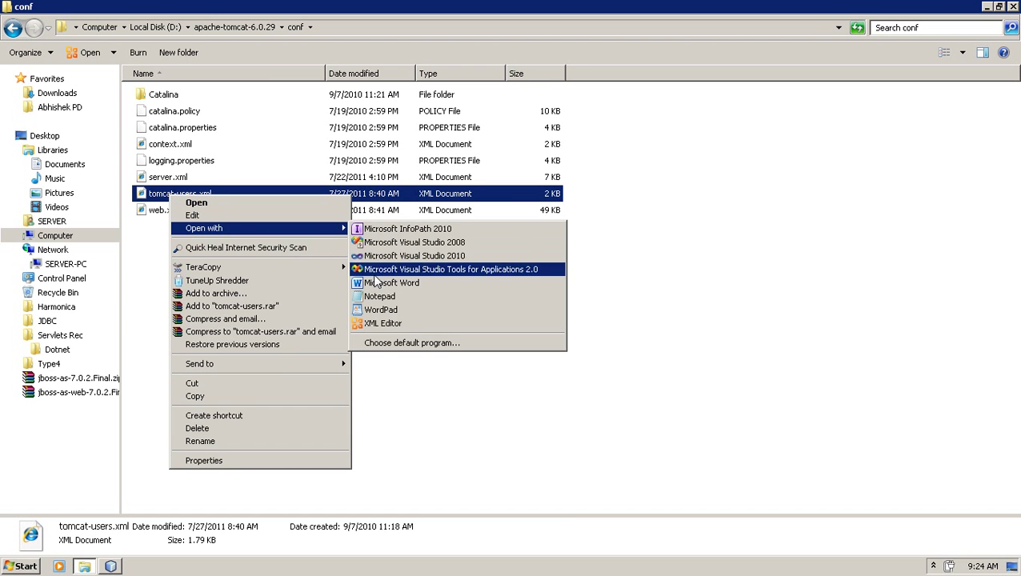
{"action": "left_click", "coordinate": [379, 312]}
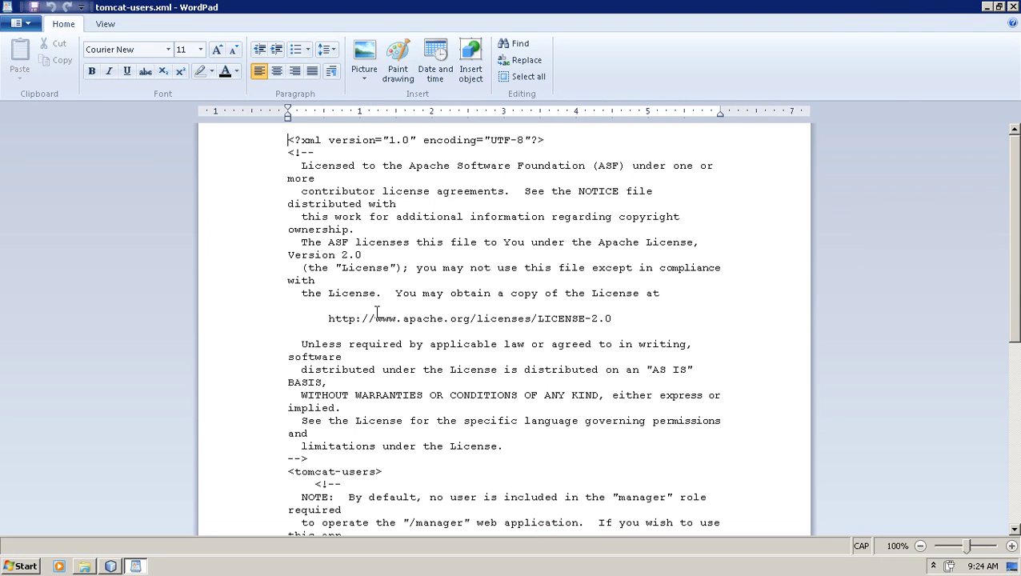
- Read down tomcat-users.xml to the manager and admin user entries, then close WordPad
{"action": "left_click", "coordinate": [380, 434]}
{"action": "key", "text": "Down"}
{"action": "key", "text": "Down"}
{"action": "key", "text": "Down"}
{"action": "key", "text": "Down"}
{"action": "key", "text": "Down"}
{"action": "key", "text": "Down"}
{"action": "key", "text": "Down"}
{"action": "key", "text": "Down"}
{"action": "key", "text": "Down"}
{"action": "key", "text": "Down"}
{"action": "key", "text": "Down"}
{"action": "key", "text": "Down"}
{"action": "key", "text": "Down"}
{"action": "key", "text": "Down"}
{"action": "key", "text": "Down"}
{"action": "key", "text": "Down"}
{"action": "key", "text": "Down"}
{"action": "key", "text": "Down"}
{"action": "key", "text": "Down"}
{"action": "key", "text": "Down"}
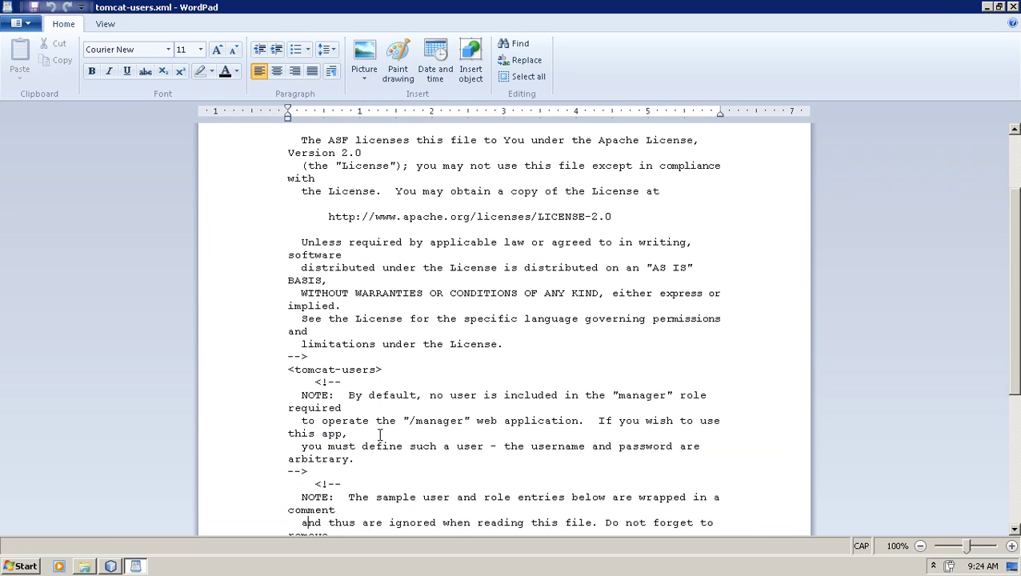
{"action": "key", "text": "Down"}
{"action": "key", "text": "Down"}
{"action": "key", "text": "Down"}
{"action": "key", "text": "Down"}
{"action": "key", "text": "Down"}
{"action": "key", "text": "Down"}
{"action": "key", "text": "Down"}
{"action": "key", "text": "Down"}
{"action": "key", "text": "Down"}
{"action": "key", "text": "Down"}
{"action": "key", "text": "Down"}
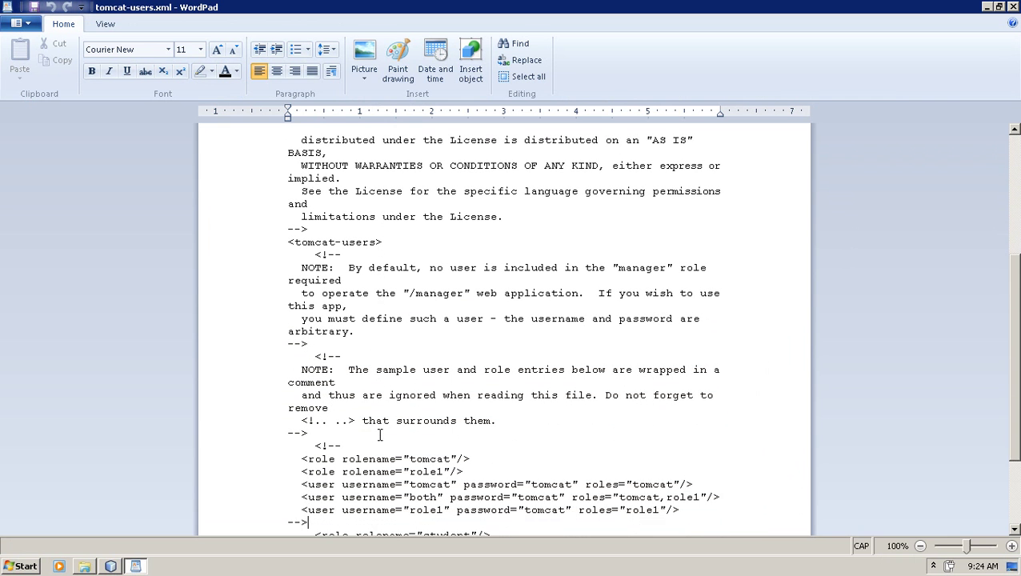
{"action": "key", "text": "Down"}
{"action": "key", "text": "Down"}
{"action": "key", "text": "Down"}
{"action": "key", "text": "Down"}
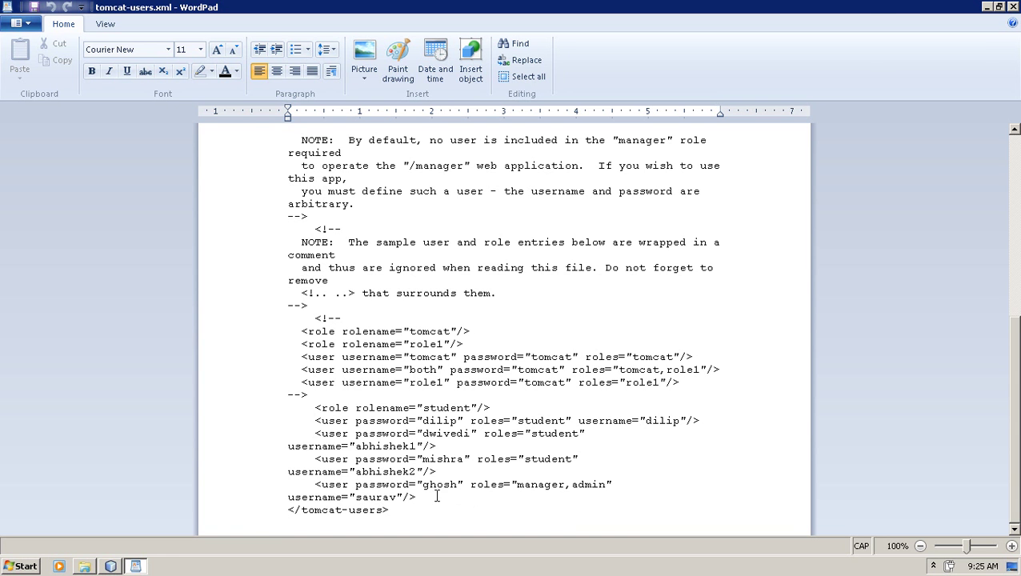
{"action": "left_click", "coordinate": [1012, 7]}
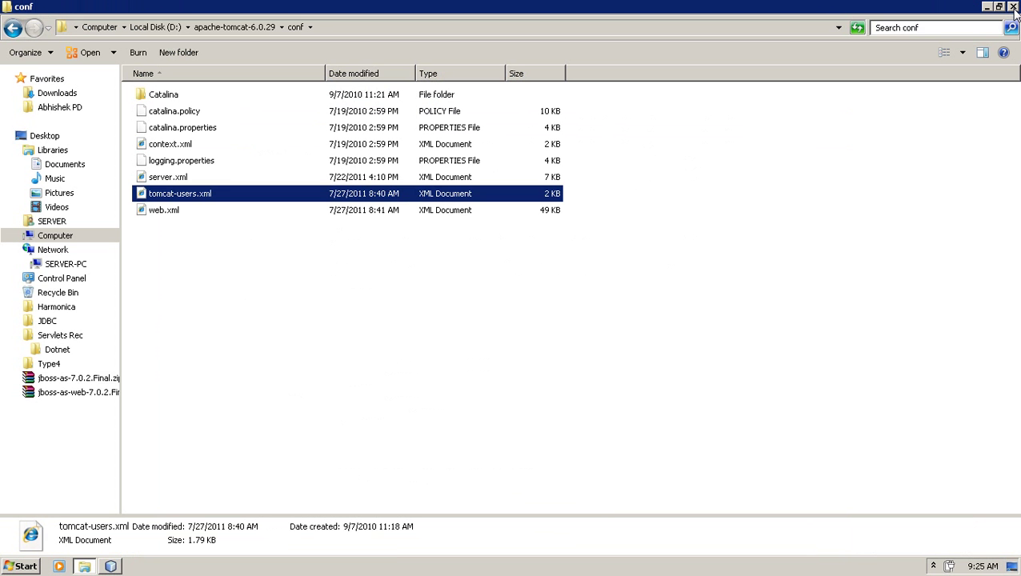
- Bring NetBeans back and restart the Add Server wizard with Tomcat 6.0 selected
{"action": "left_click", "coordinate": [111, 566]}
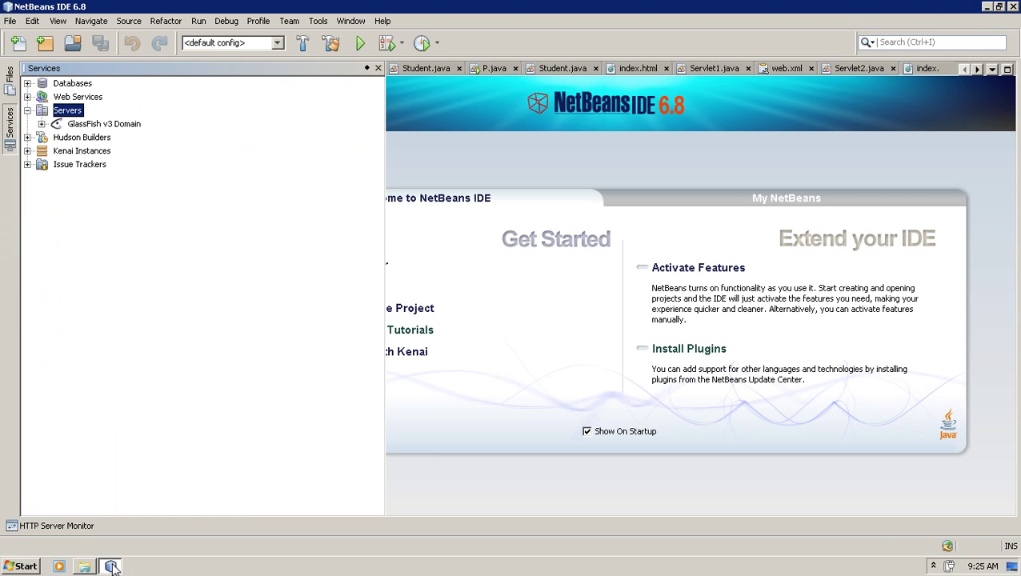
{"action": "right_click", "coordinate": [60, 113]}
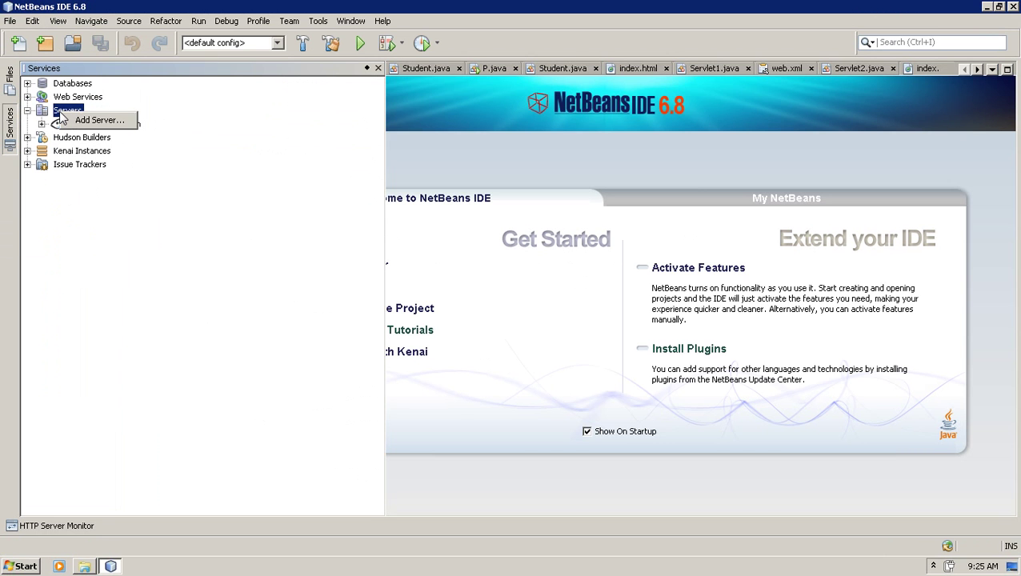
{"action": "left_click", "coordinate": [84, 121]}
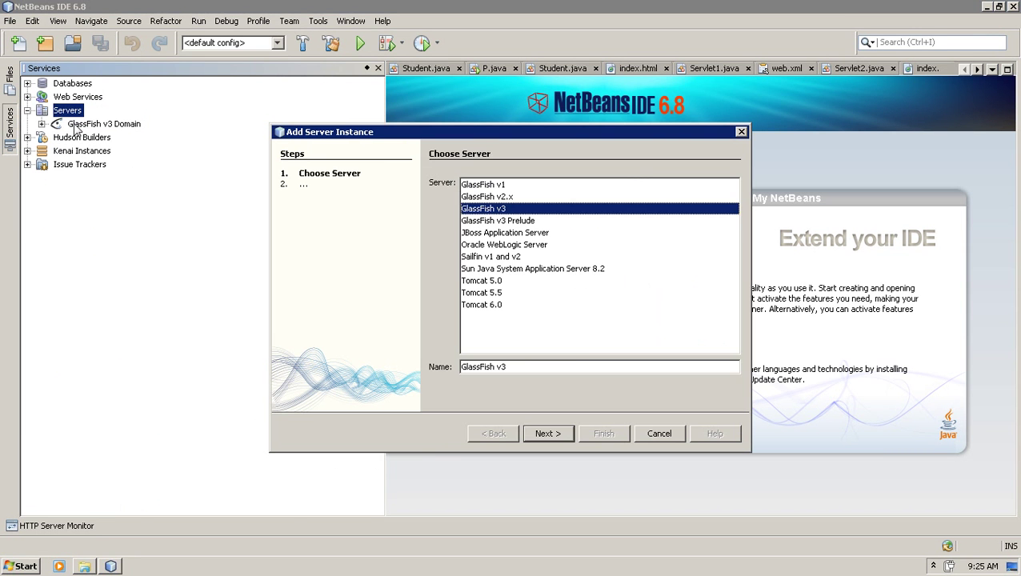
{"action": "left_click", "coordinate": [528, 304]}
{"action": "left_click", "coordinate": [561, 434]}
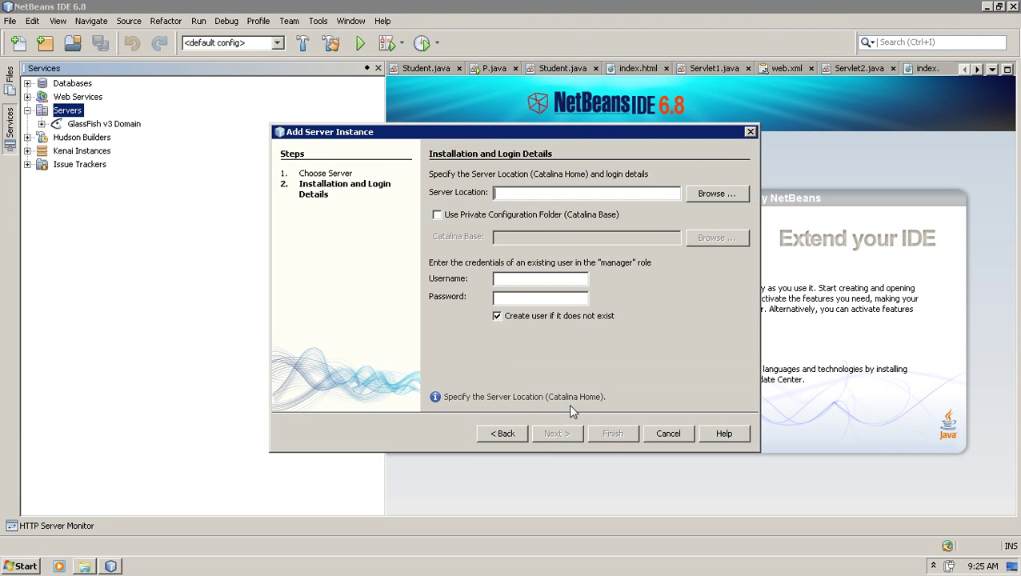
- Browse to D:\apache-tomcat-6.0.29 and set it as the Server Location
{"action": "left_click", "coordinate": [693, 200]}
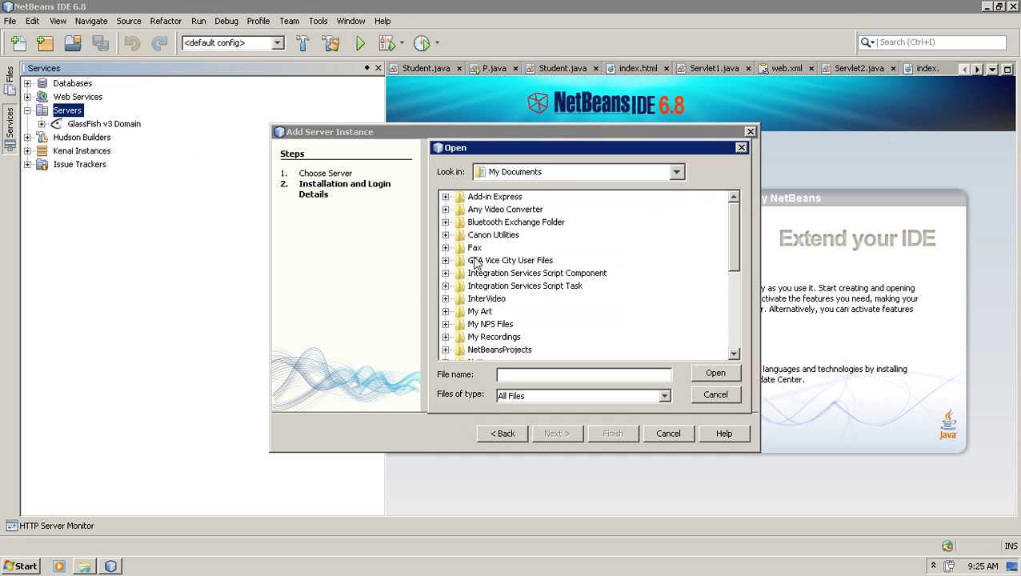
{"action": "left_click", "coordinate": [676, 172]}
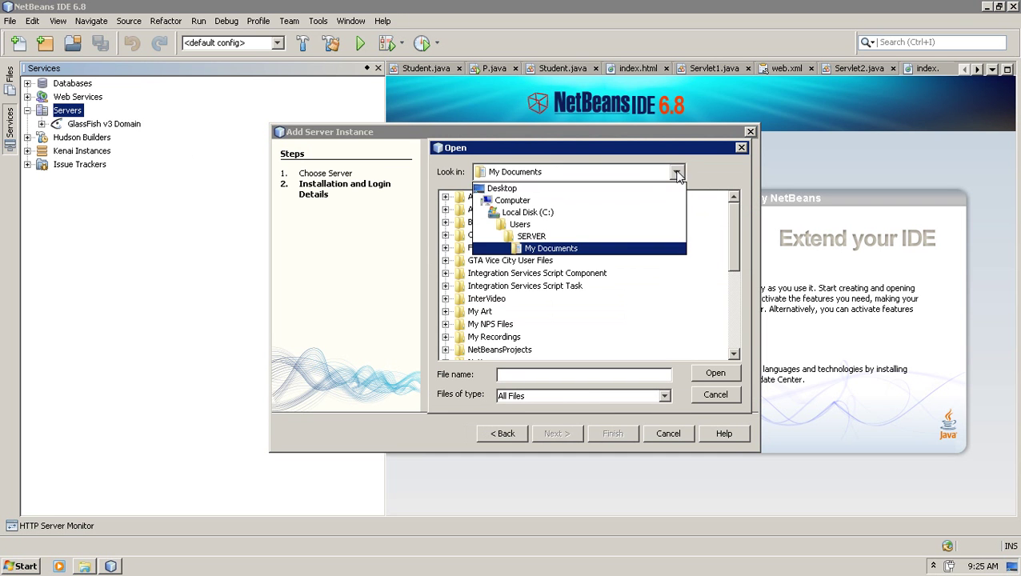
{"action": "left_click", "coordinate": [532, 200]}
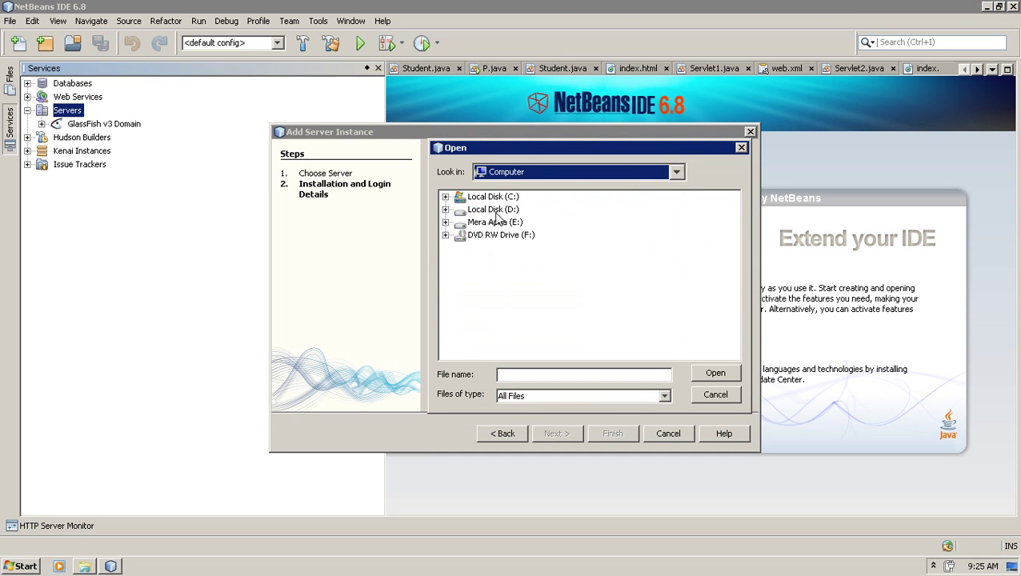
{"action": "left_click", "coordinate": [446, 209]}
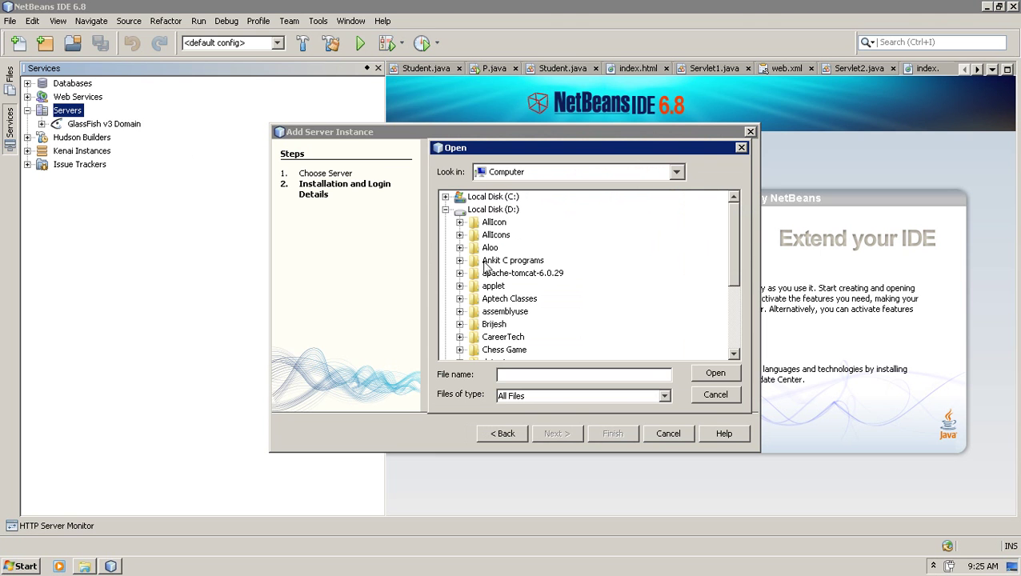
{"action": "left_click", "coordinate": [460, 273]}
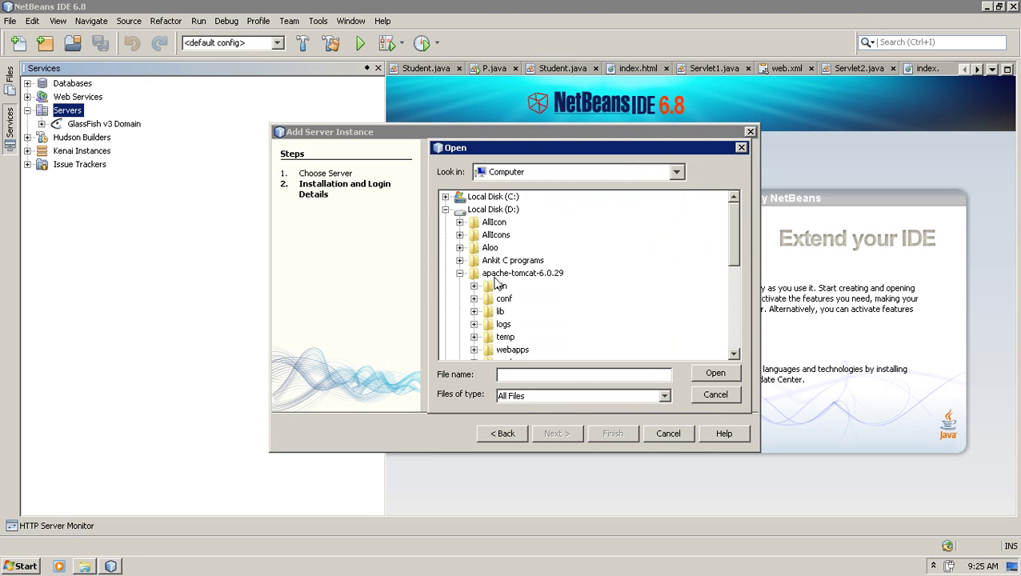
{"action": "left_click", "coordinate": [496, 276]}
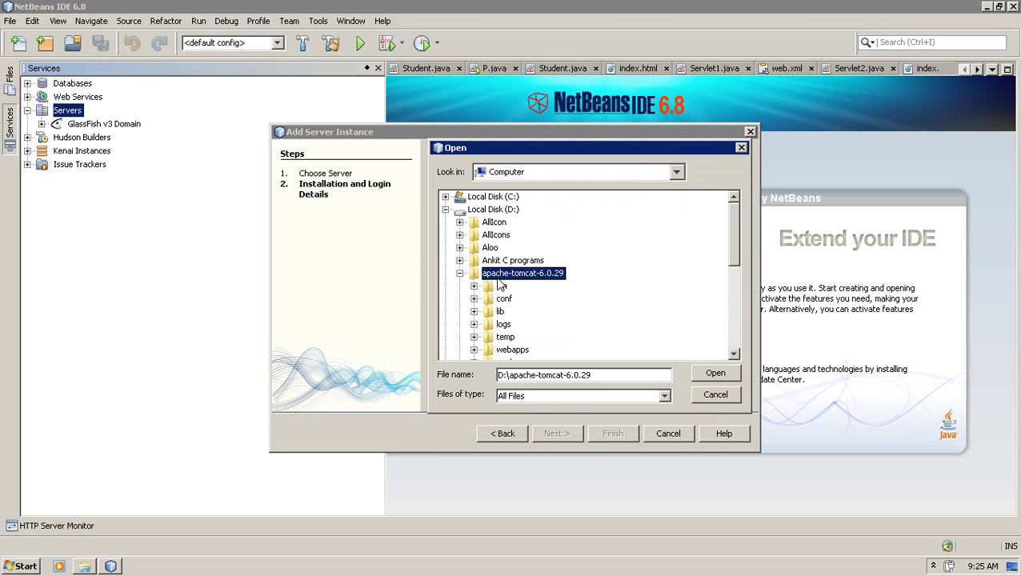
{"action": "left_click", "coordinate": [714, 374]}
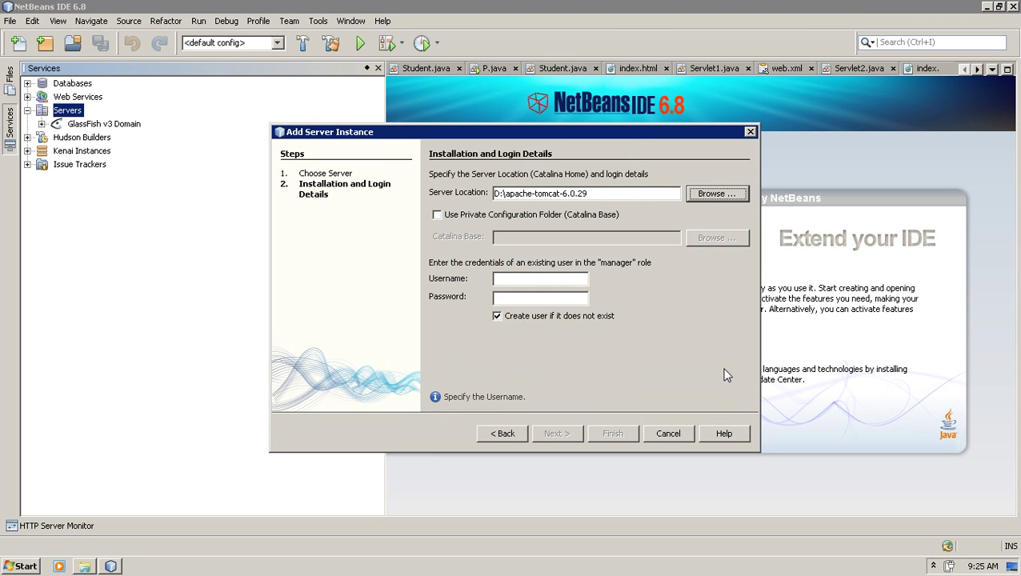
- Enter the manager username in lowercase and the manager password, then finish adding Tomcat 6.0
{"action": "left_click", "coordinate": [566, 280]}
{"action": "type", "text": "SAURAV"}
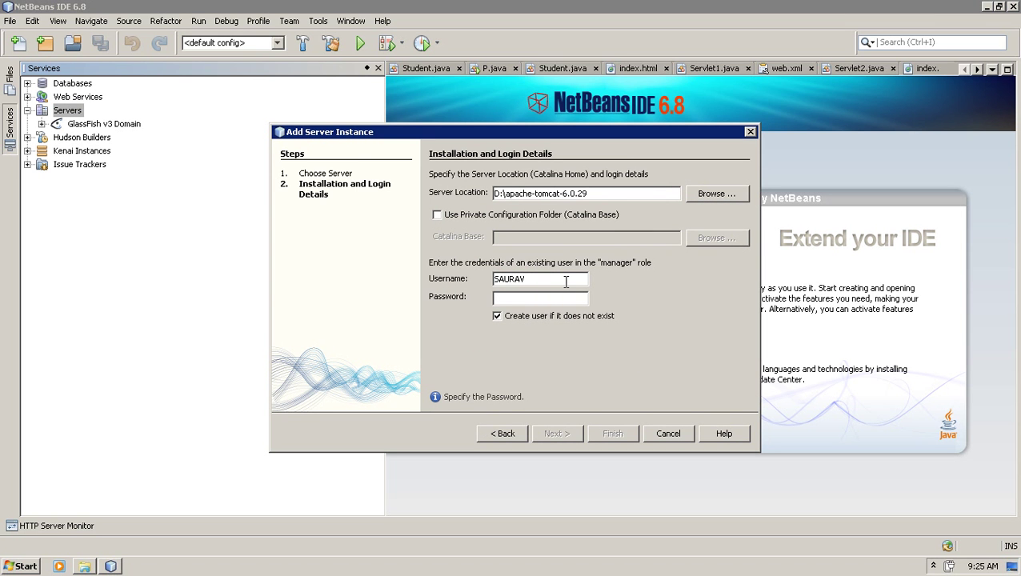
{"action": "left_click", "coordinate": [565, 281]}
{"action": "key", "text": "Caps_Lock"}
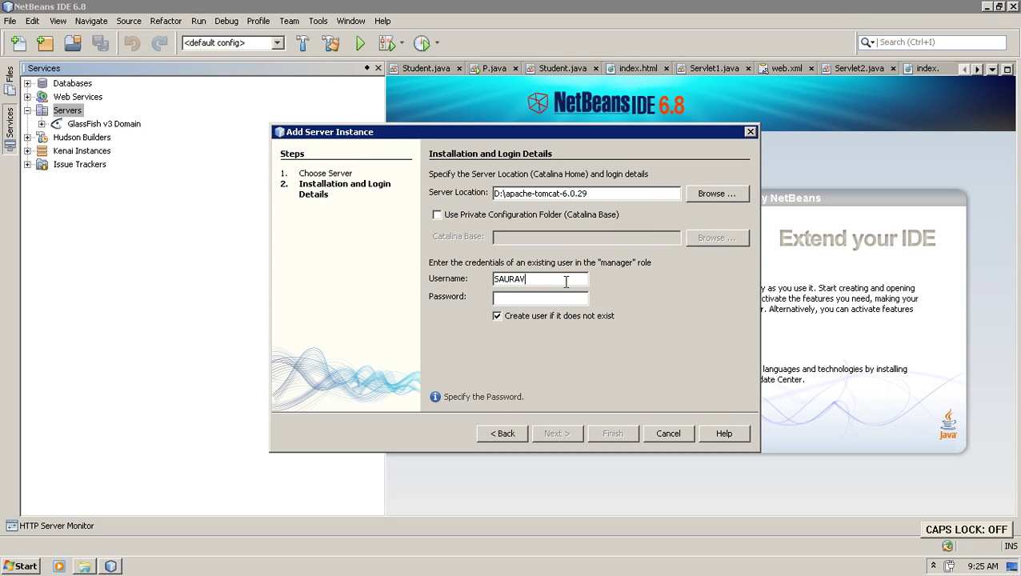
{"action": "key", "text": "BackSpace"}
{"action": "key", "text": "BackSpace"}
{"action": "key", "text": "BackSpace"}
{"action": "key", "text": "BackSpace"}
{"action": "key", "text": "BackSpace"}
{"action": "key", "text": "BackSpace"}
{"action": "type", "text": "saurav"}
{"action": "key", "text": "Tab"}
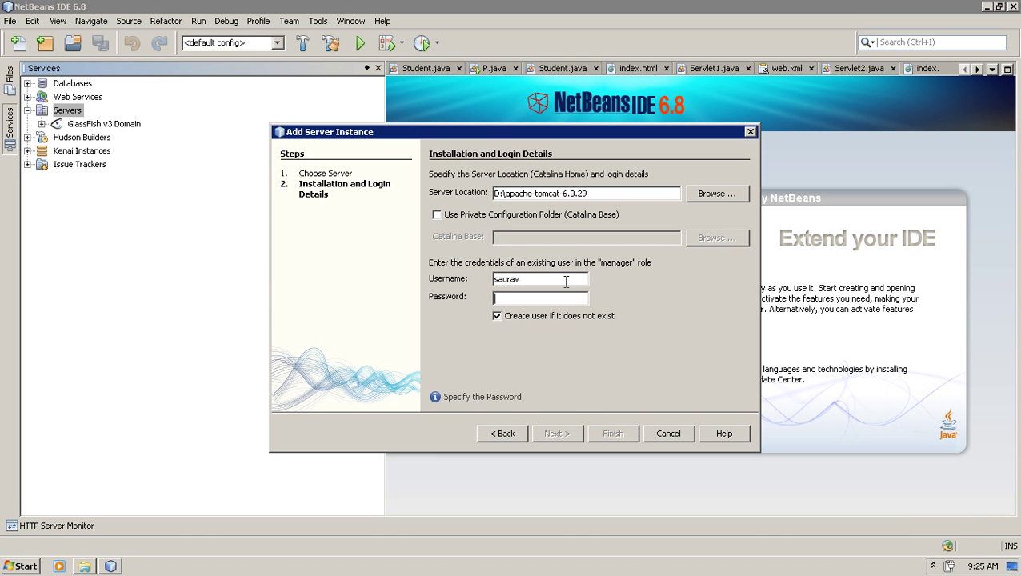
{"action": "type", "text": "admin"}
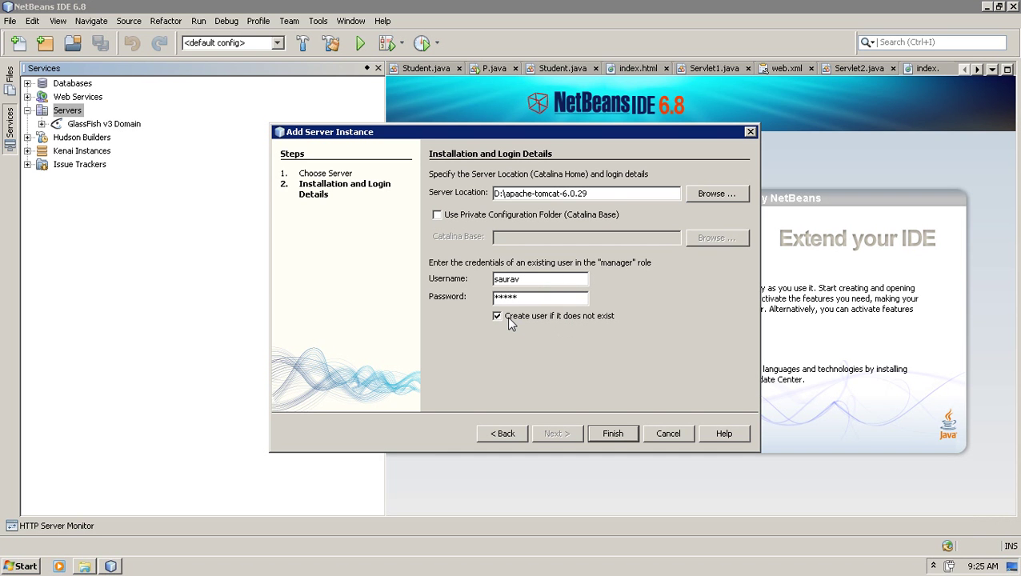
{"action": "left_click", "coordinate": [614, 434]}
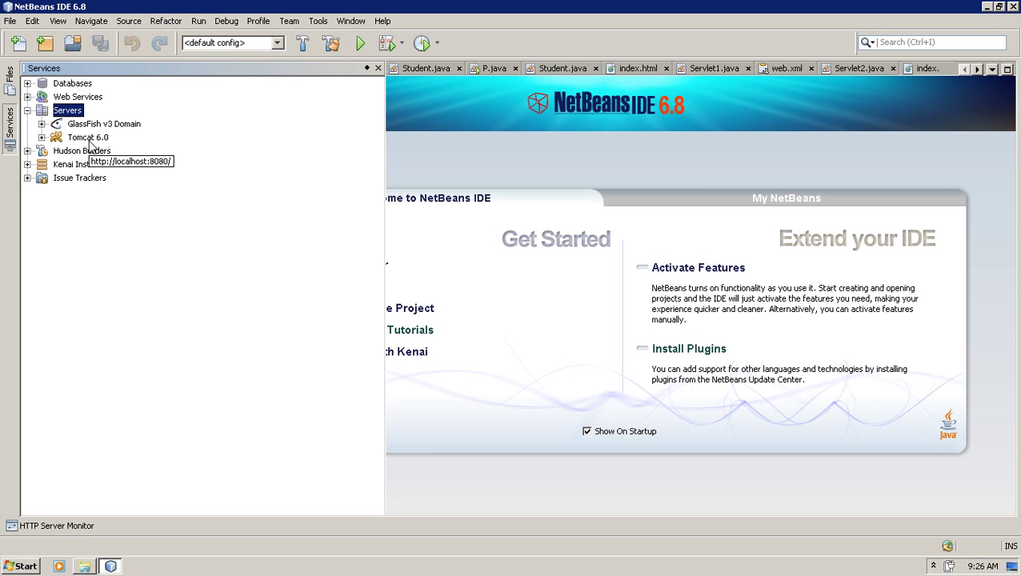
{"action": "left_click", "coordinate": [90, 142]}
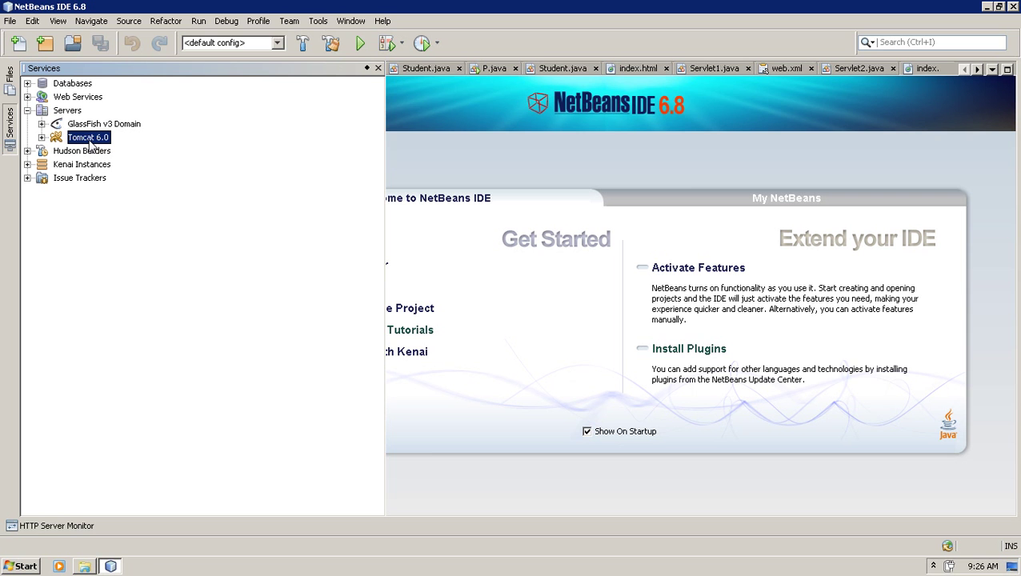
{"action": "right_click", "coordinate": [91, 143]}
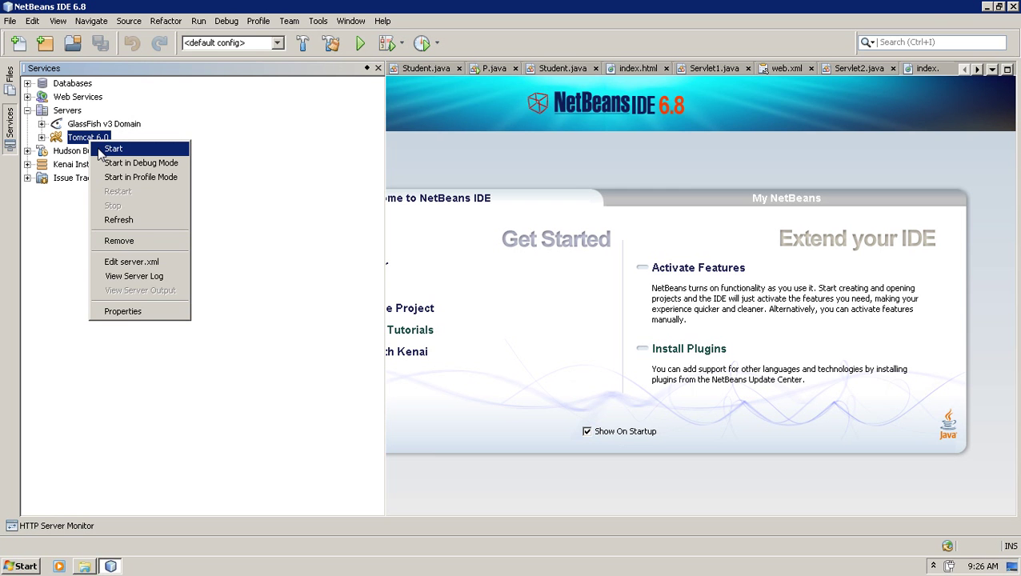
{"action": "left_click", "coordinate": [126, 319]}
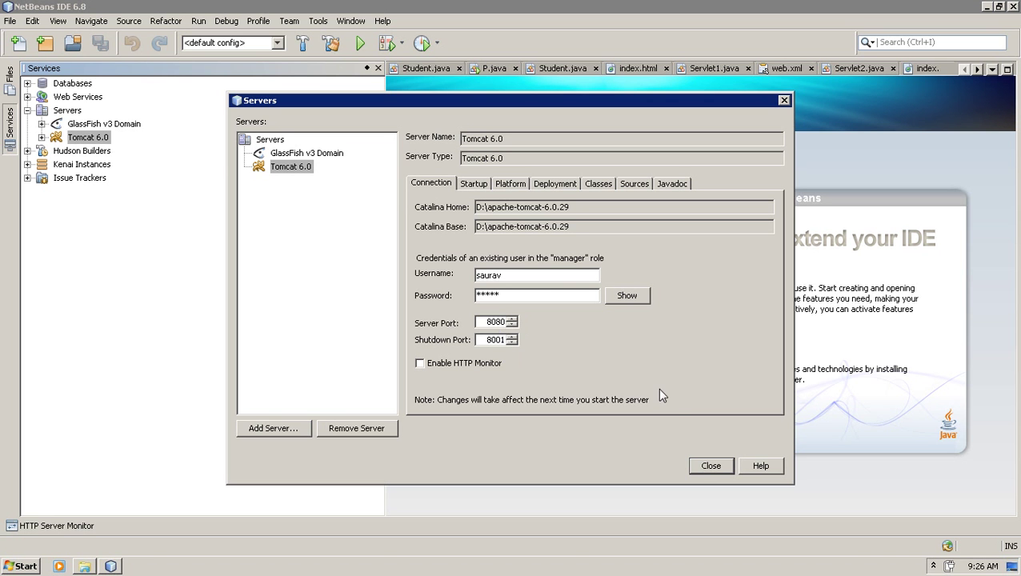
{"action": "left_click", "coordinate": [709, 471]}
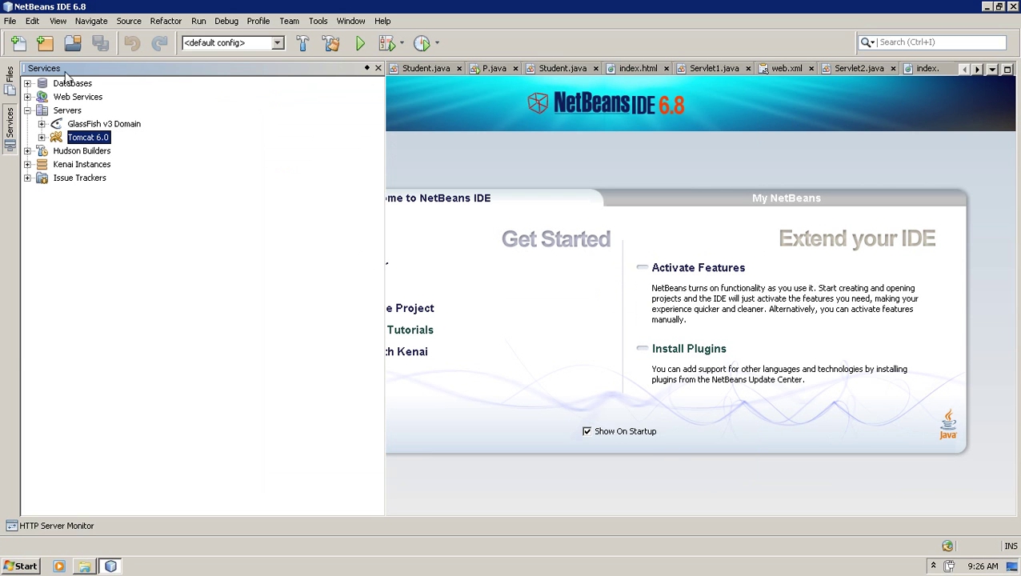
- Glance at the File menu, dismiss it, and reveal the hidden system-tray icons
{"action": "left_click", "coordinate": [10, 21]}
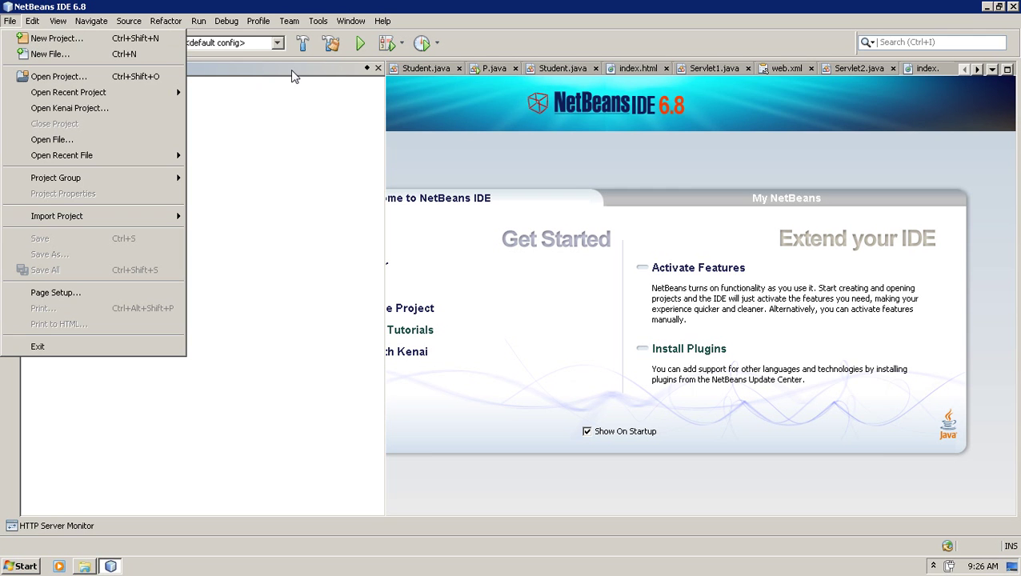
{"action": "left_click", "coordinate": [299, 91]}
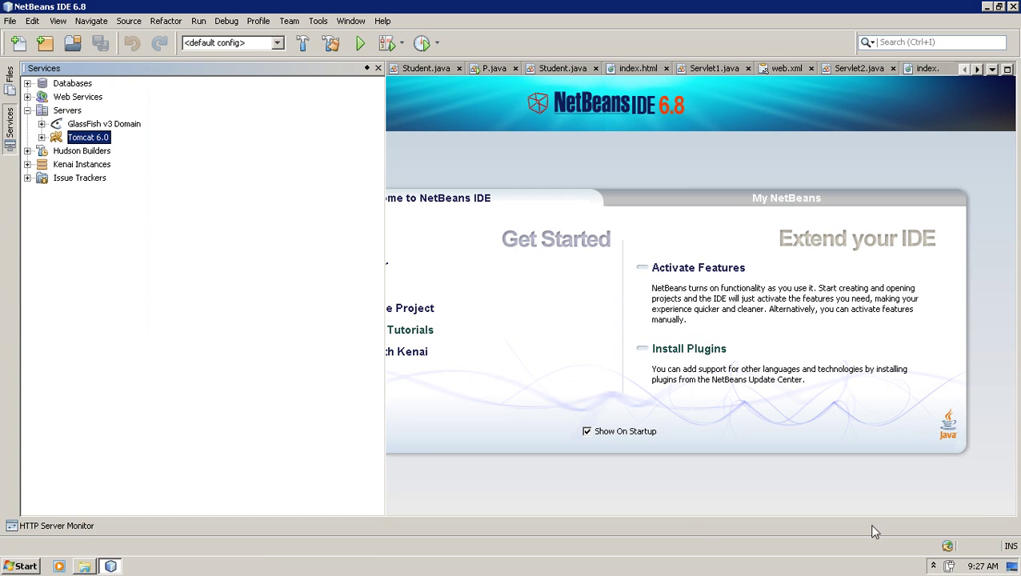
{"action": "left_click", "coordinate": [933, 566]}
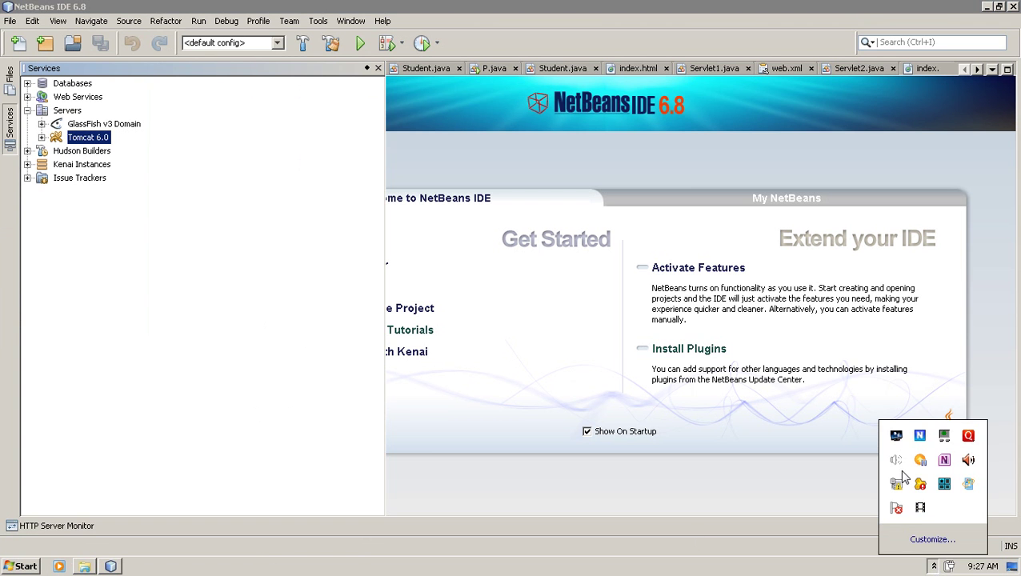